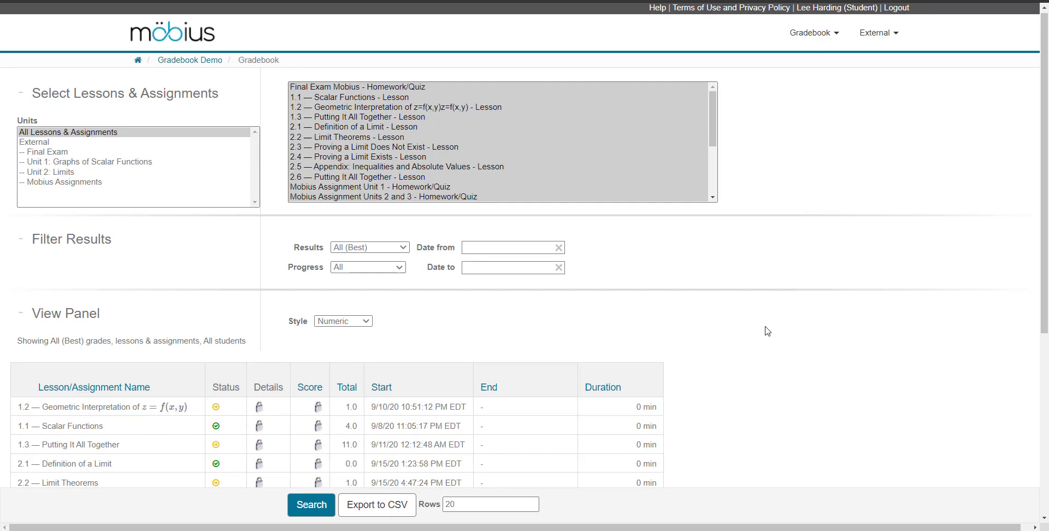
# - Narrow the gradebook's Units list to the Mobius Assignments unit
pyautogui.scroll(-3, 767, 331)
pyautogui.scroll(3, 767, 331)
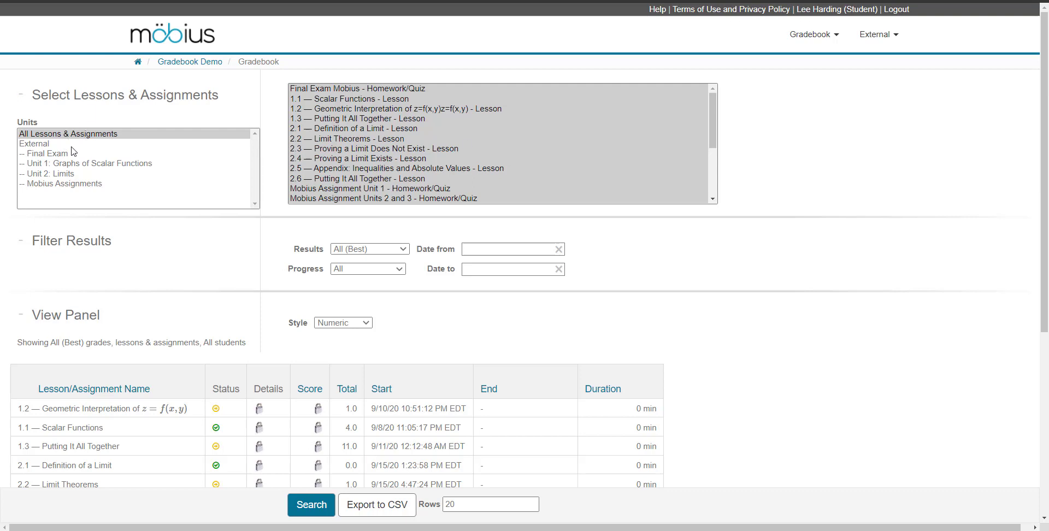
pyautogui.click(48, 185)
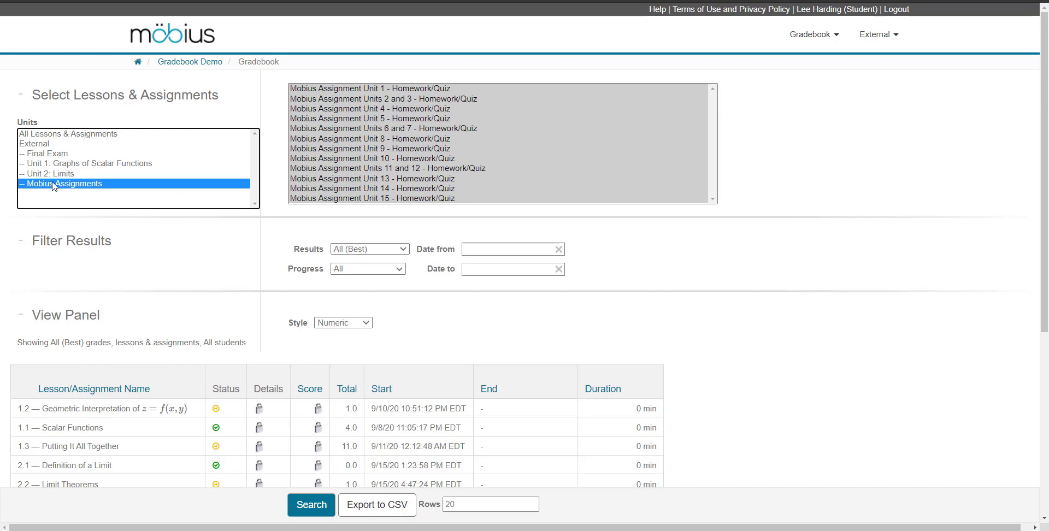
pyautogui.click(57, 135)
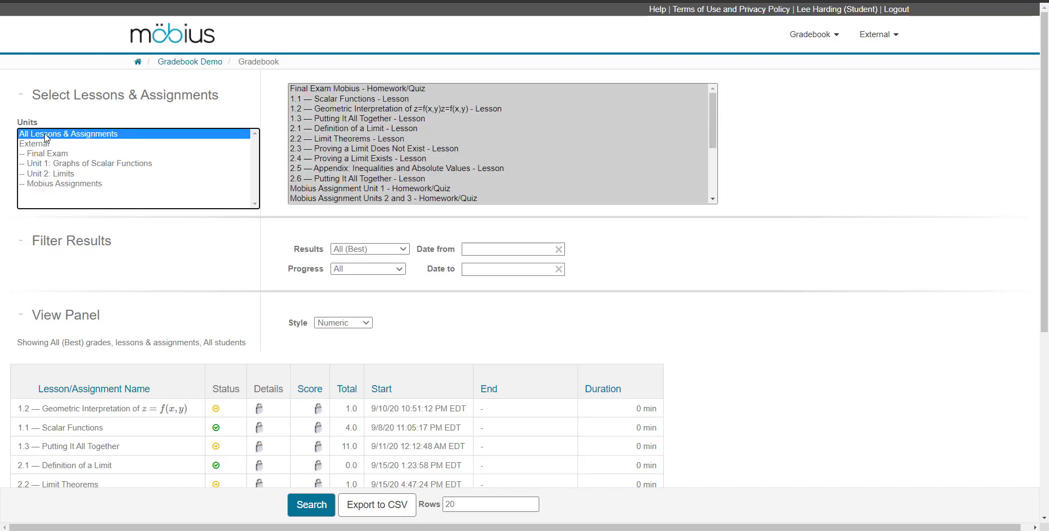
pyautogui.scroll(-1, 440, 133)
pyautogui.scroll(-2, 439, 132)
pyautogui.scroll(2, 440, 133)
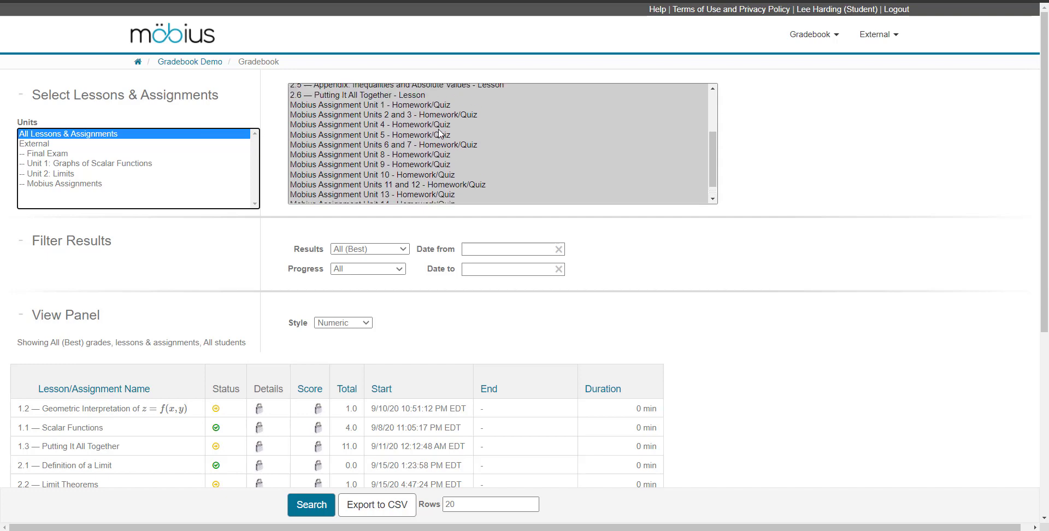
pyautogui.scroll(2, 447, 131)
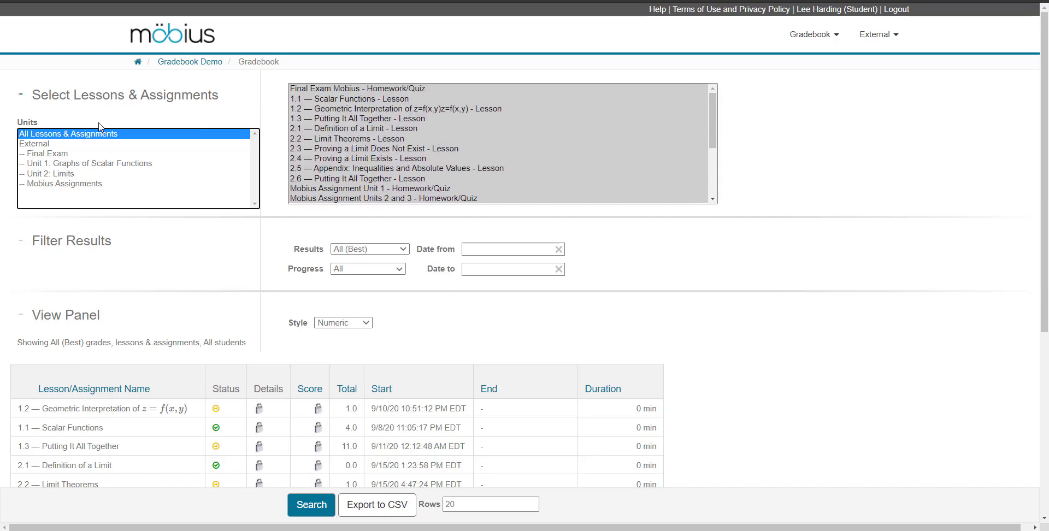
pyautogui.click(56, 186)
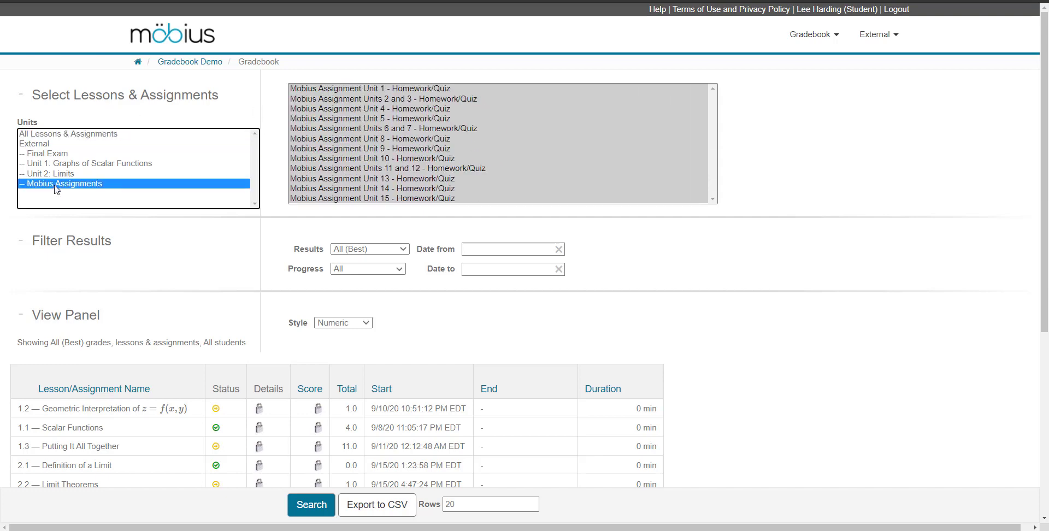
# - Select only 'Mobius Assignment Unit 1 - Homework/Quiz' in the assignments list
pyautogui.click(344, 93)
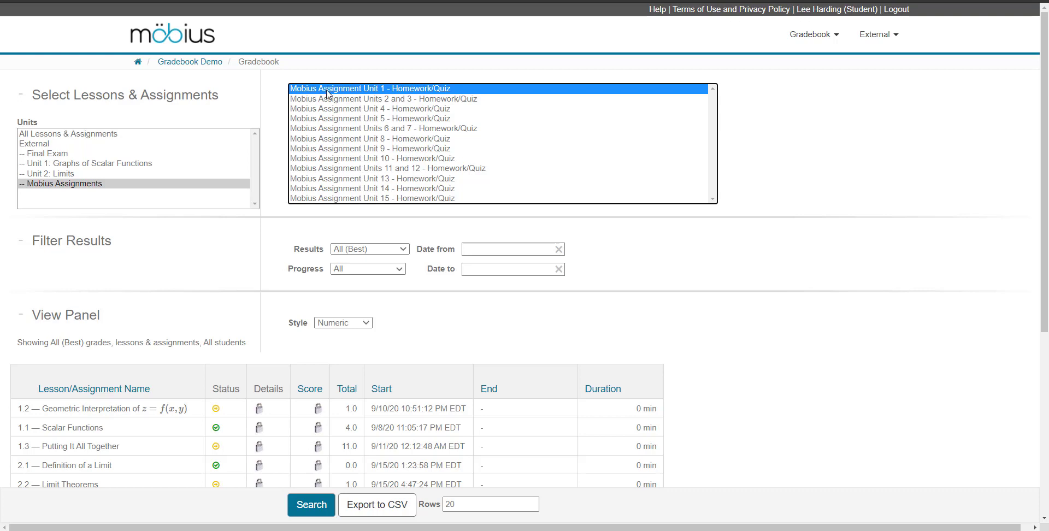
pyautogui.moveTo(325, 88); pyautogui.dragTo(334, 131)
pyautogui.keyDown('ctrl'); pyautogui.click(335, 130); pyautogui.keyUp('ctrl')
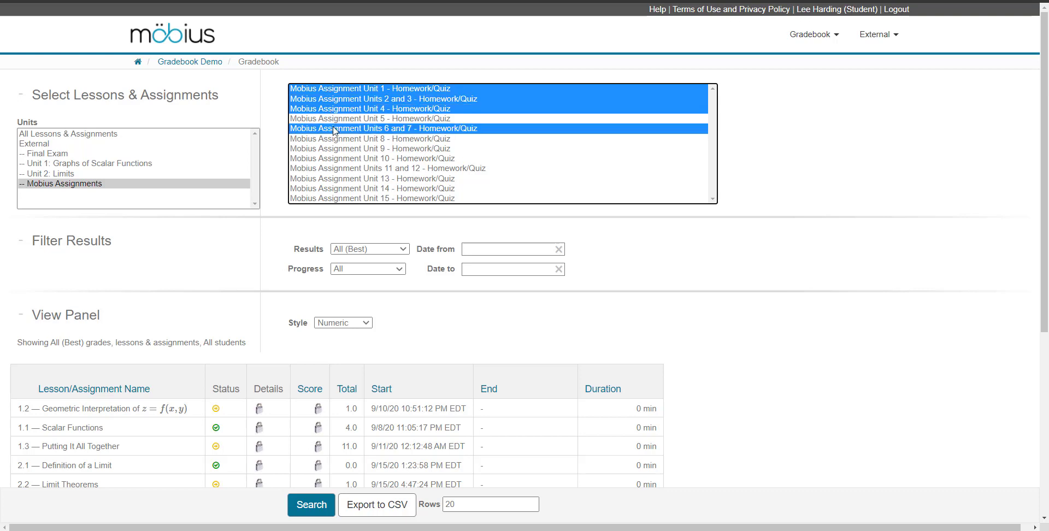
pyautogui.click(327, 90)
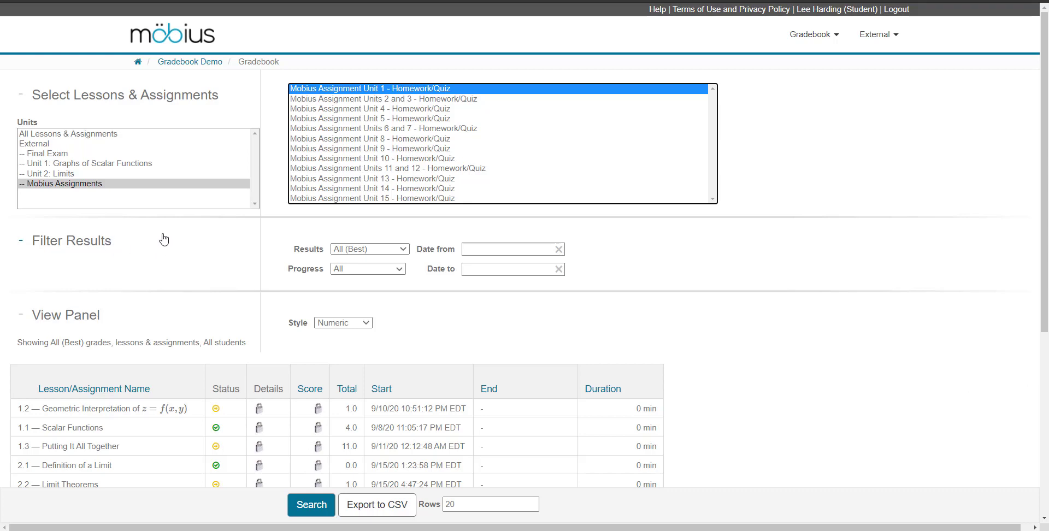
# - Set the Results filter to Most Recent and Progress to Completed
pyautogui.click(403, 250)
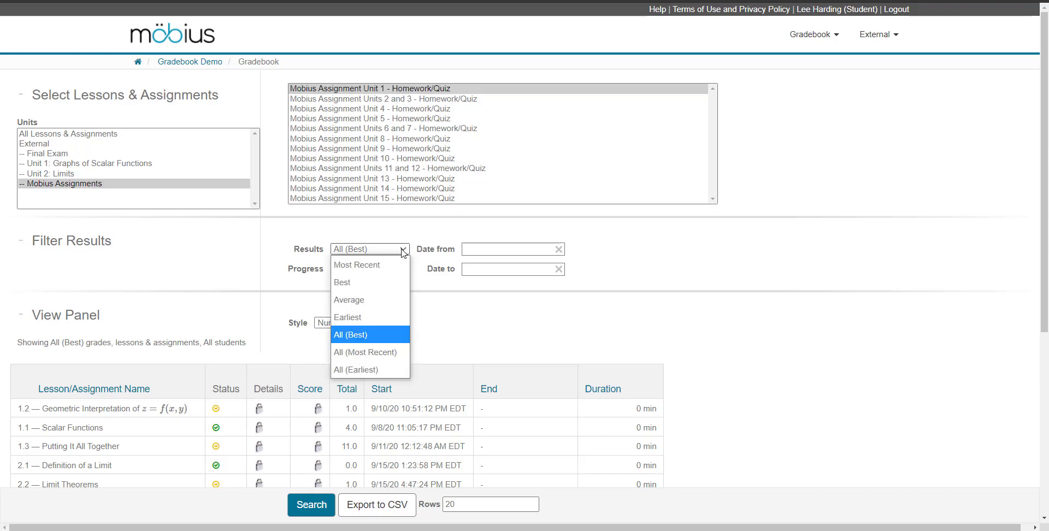
pyautogui.click(379, 266)
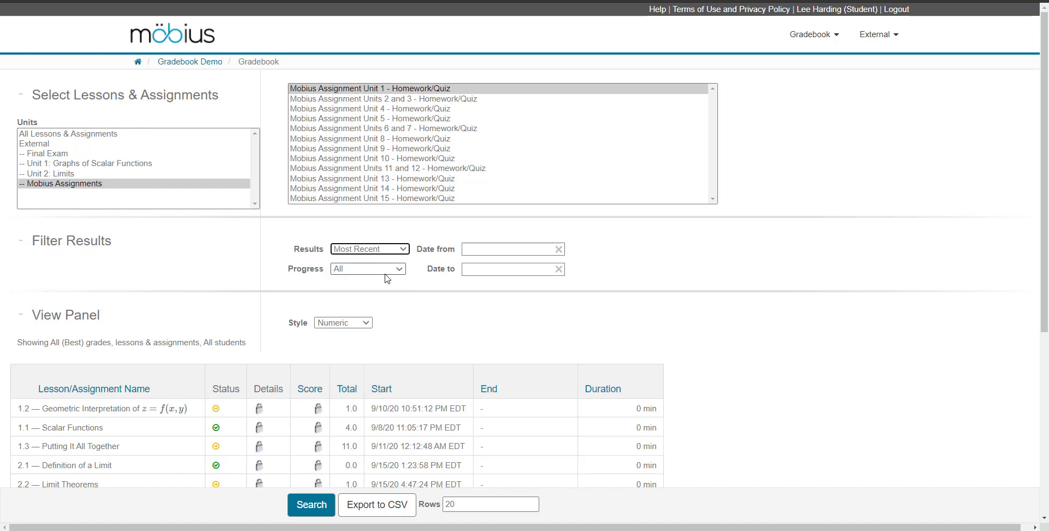
pyautogui.click(376, 270)
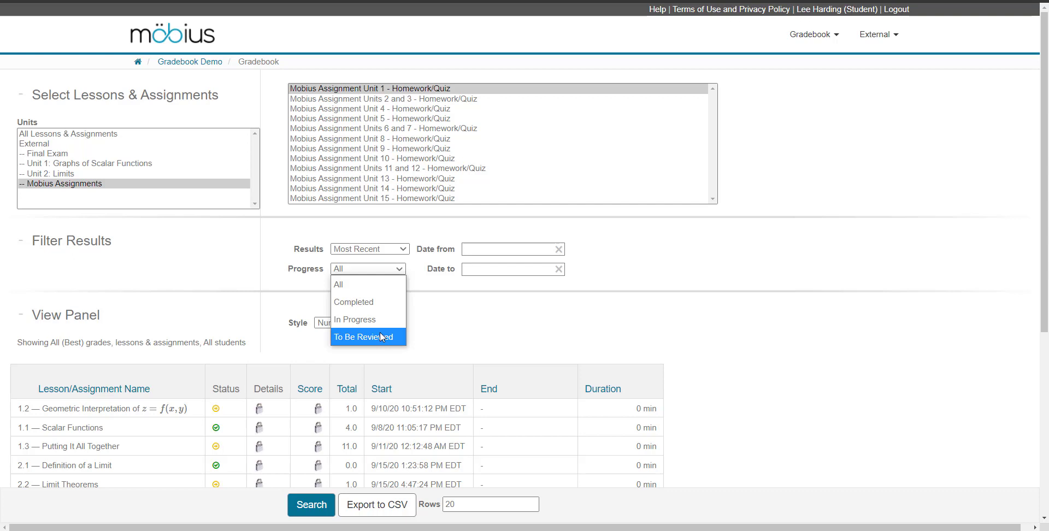
pyautogui.click(354, 302)
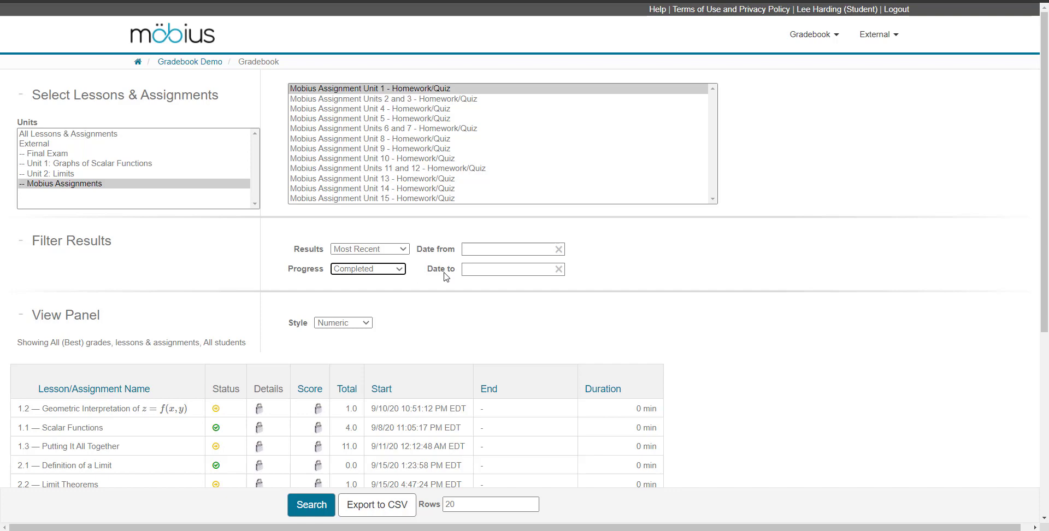
# - Try a September 14, 2021 start date, then clear it
pyautogui.click(487, 252)
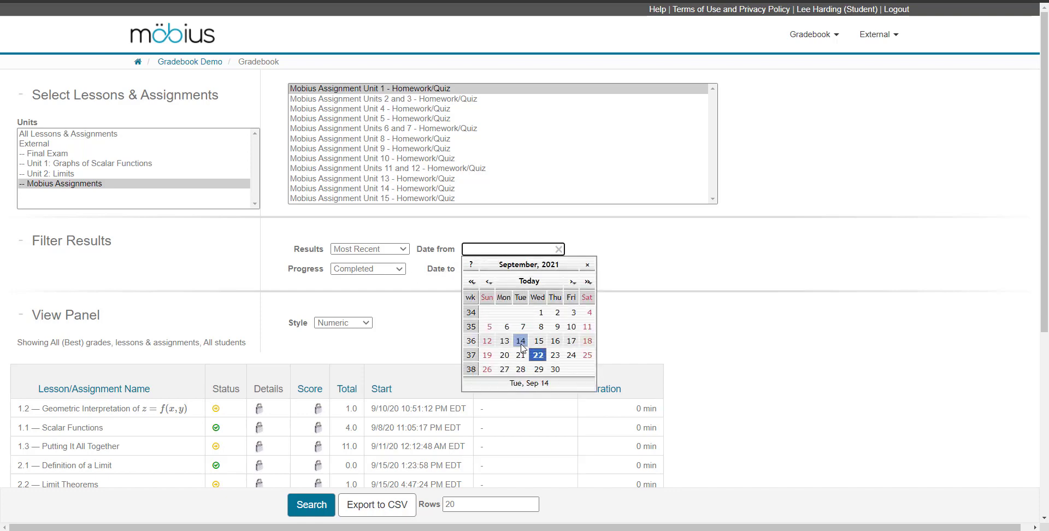
pyautogui.click(520, 344)
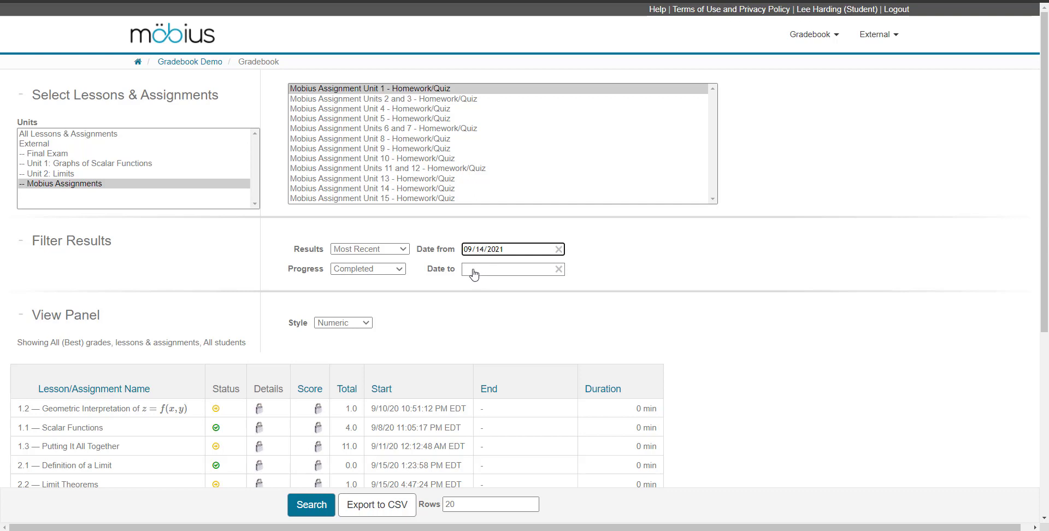
pyautogui.click(559, 249)
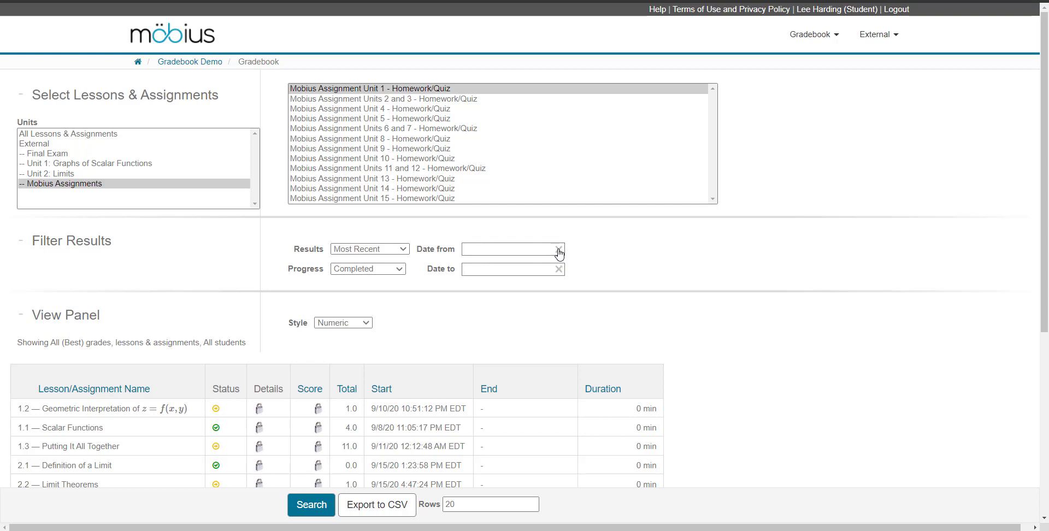
# - Reset Results to All (Best) and Progress to All, then search for Unit 1 attempts
pyautogui.click(403, 249)
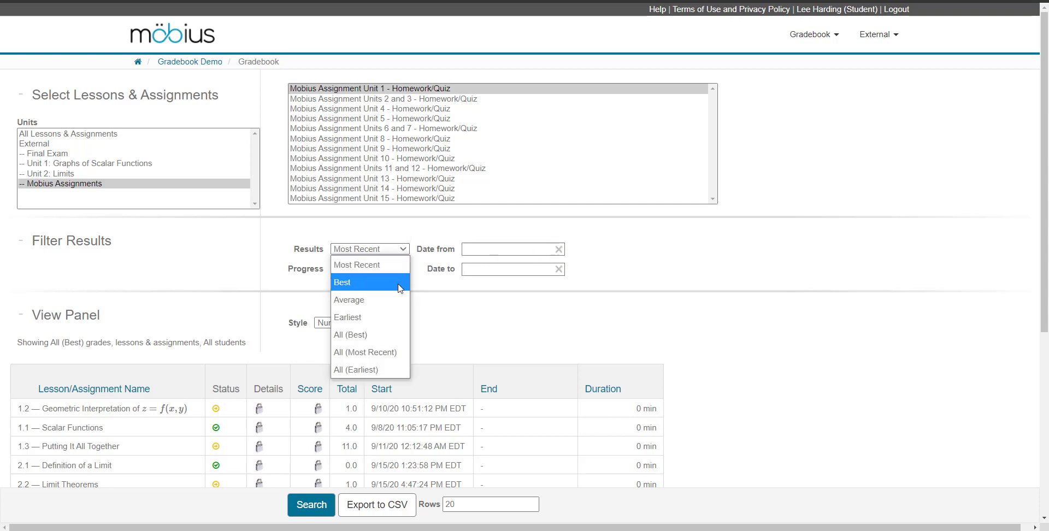
pyautogui.click(393, 328)
pyautogui.click(383, 270)
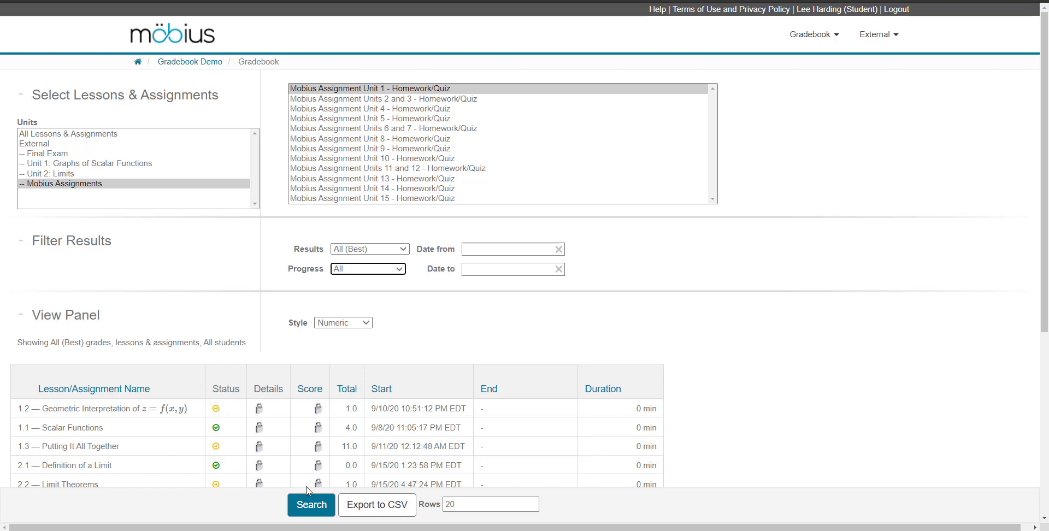
pyautogui.click(309, 503)
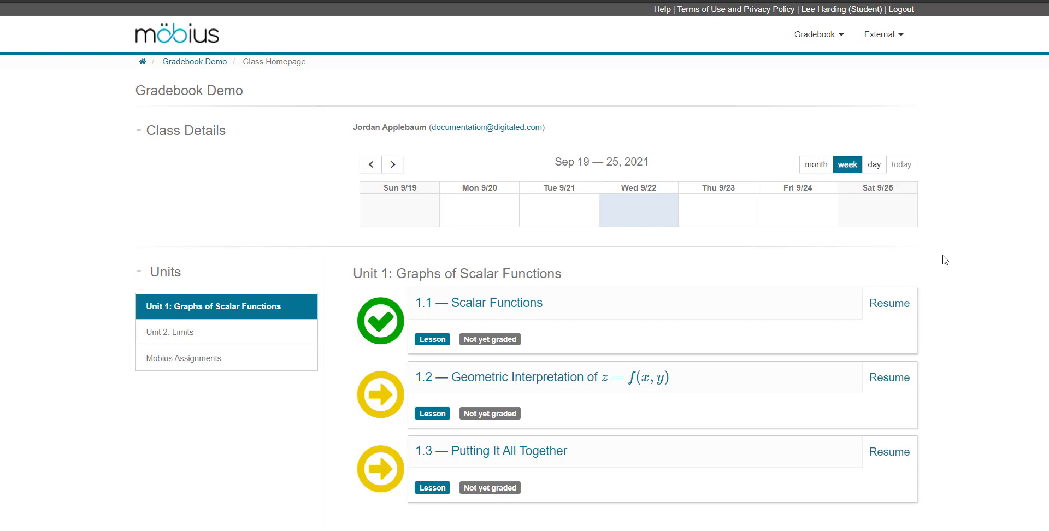
# - Show the Mobius Assignments unit on the homepage and browse its 100% assignment cards
pyautogui.click(232, 357)
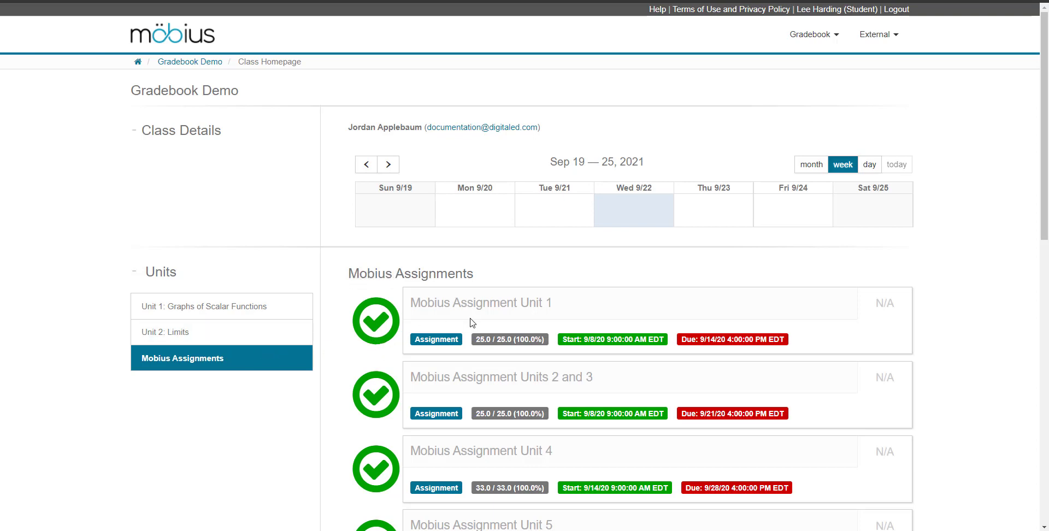
pyautogui.scroll(-2, 472, 321)
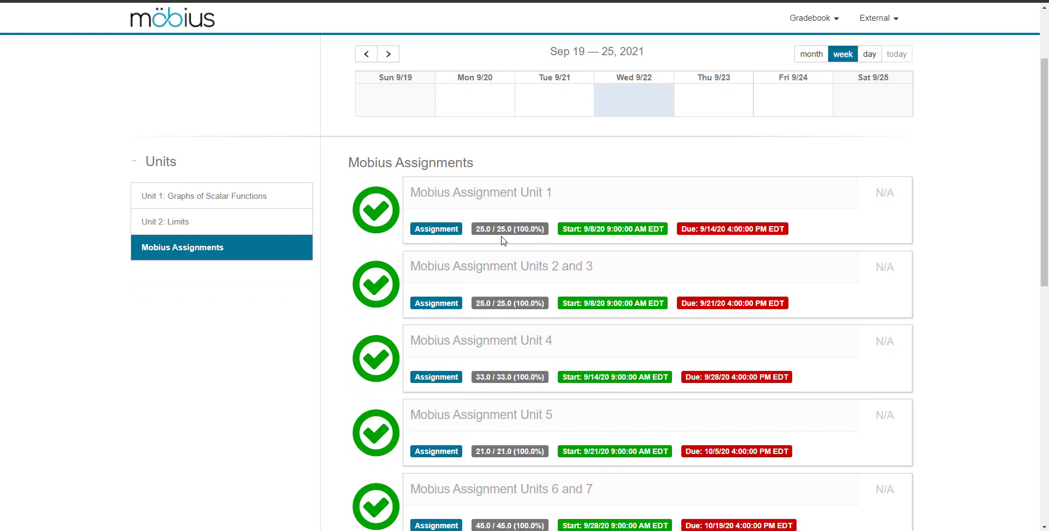
pyautogui.scroll(-3, 503, 240)
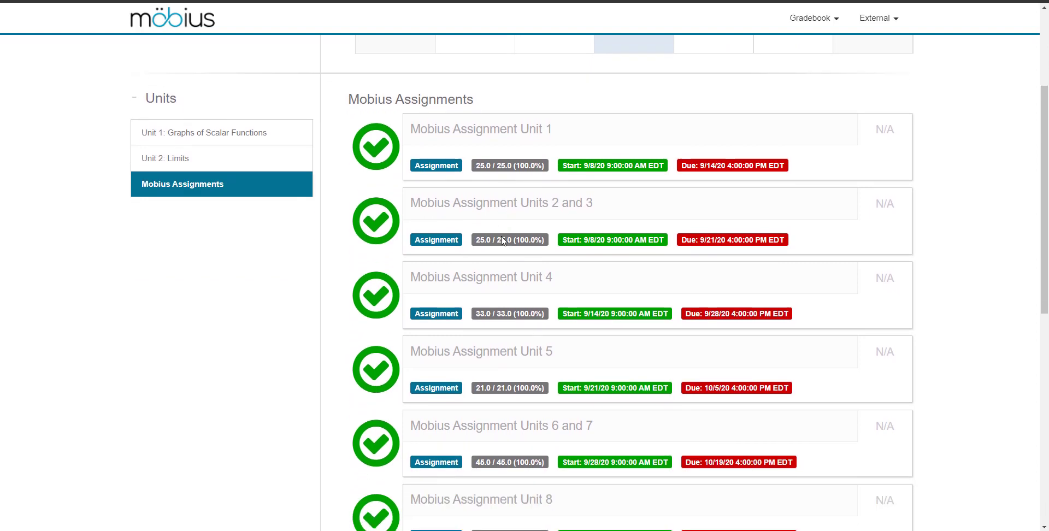
pyautogui.scroll(3, 503, 240)
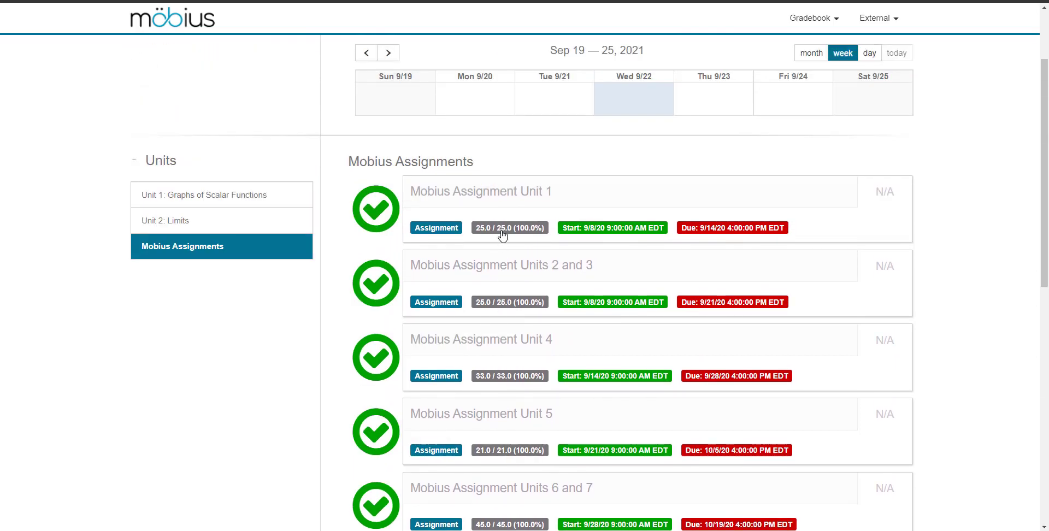
# - Open Unit 1's gradebook results from its 25.0 / 25.0 (100.0%) grade tag
pyautogui.click(503, 234)
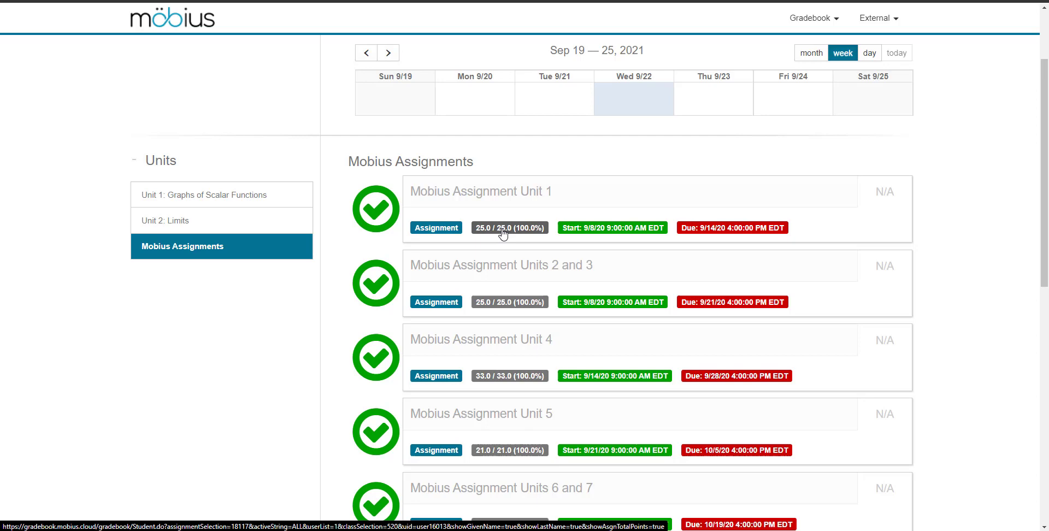